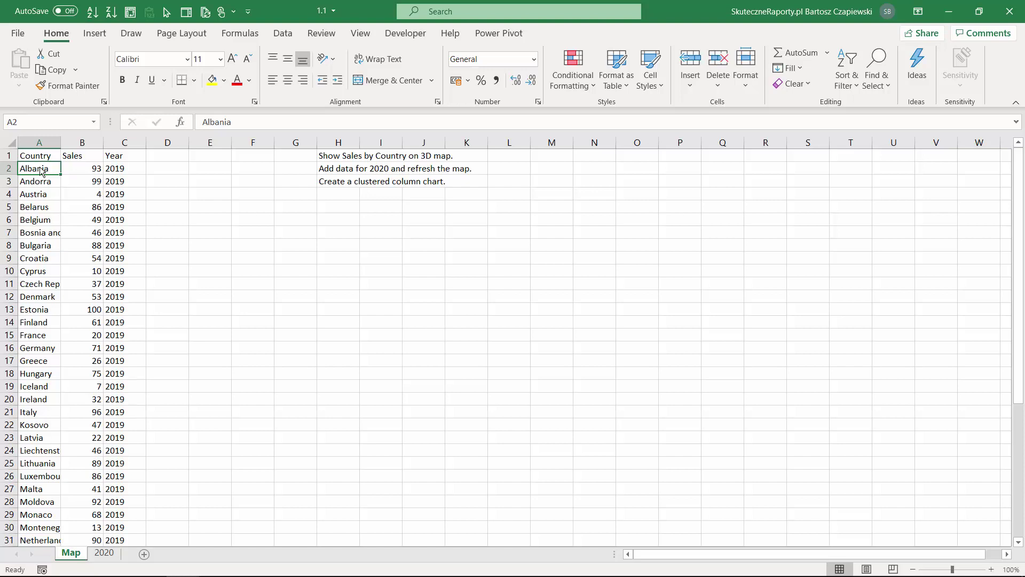
Show the Insert ribbon and view the 3D Map dropdown options
click(95, 34)
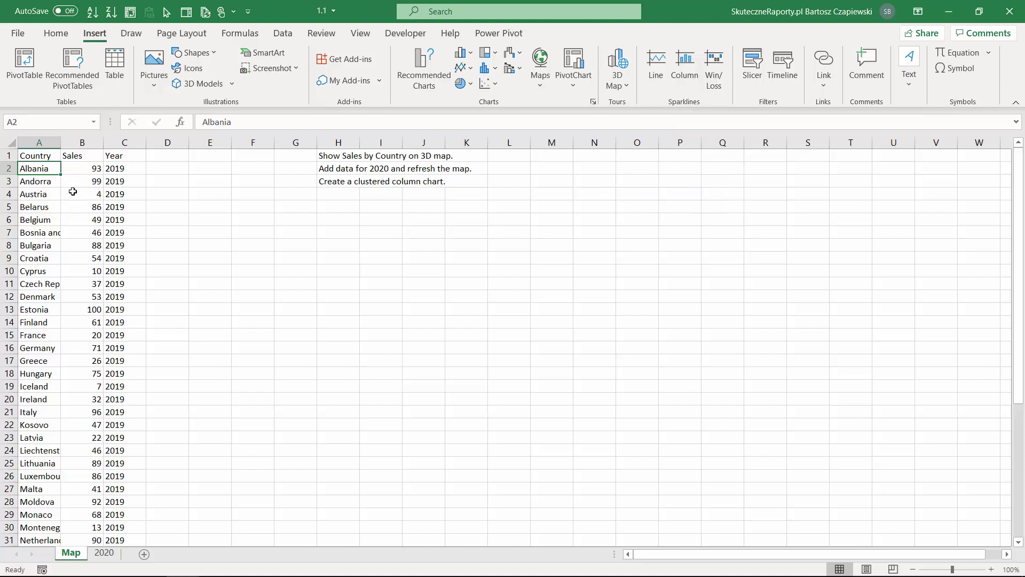
click(623, 85)
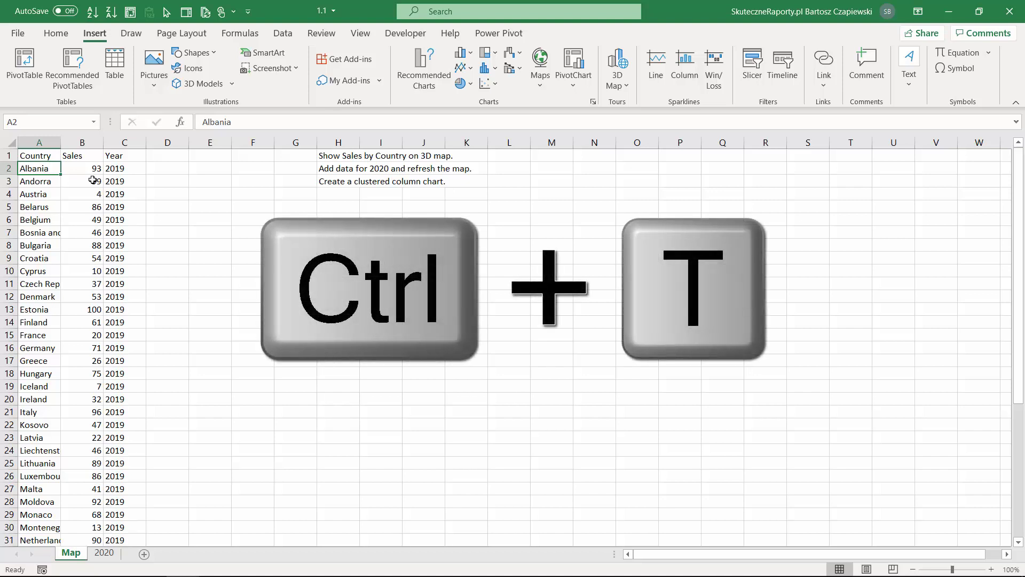
Format the Country/Sales/Year data as Table1 with headers
key(ctrl+t)
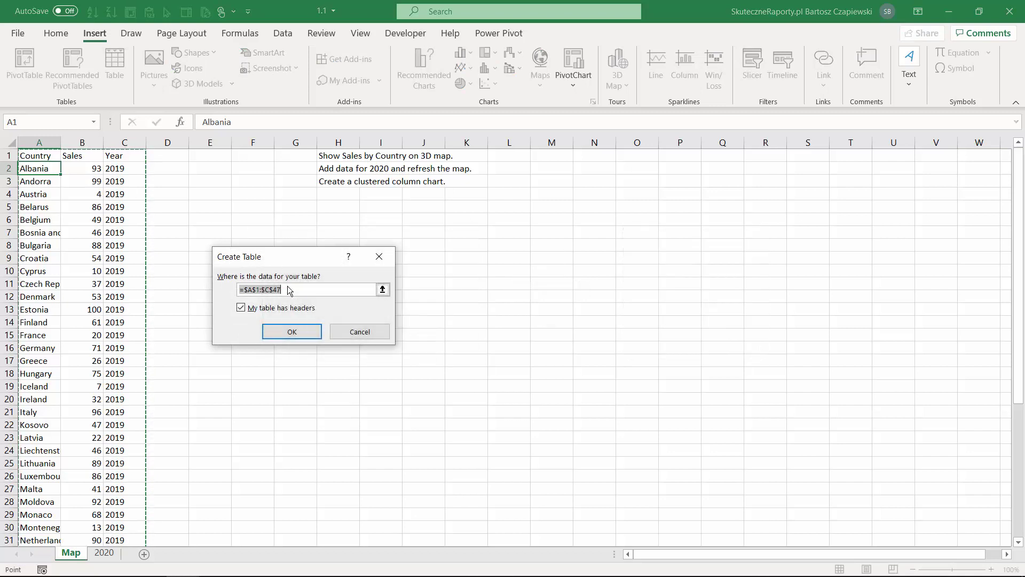
click(293, 332)
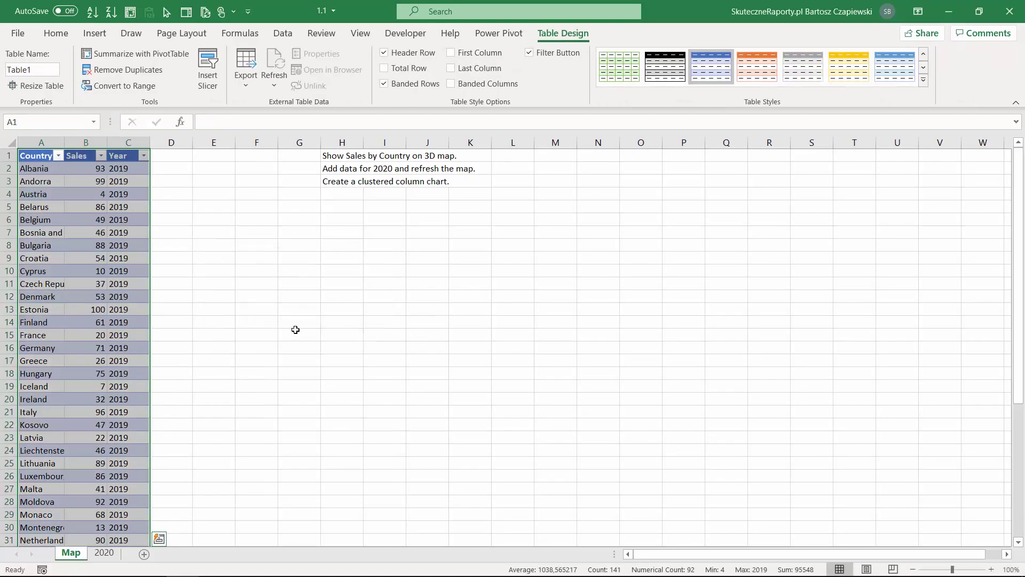
click(81, 232)
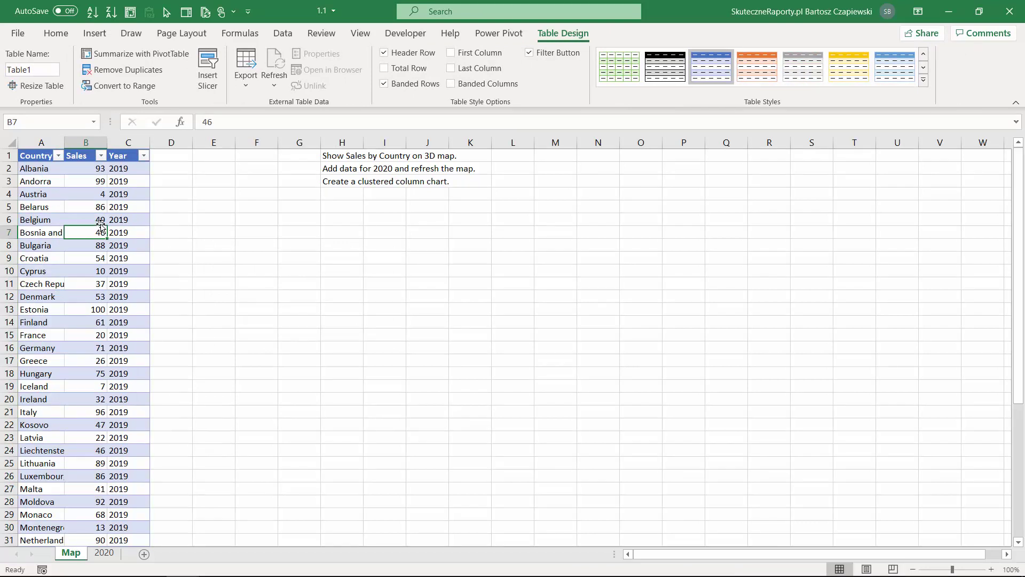
Launch 3D Maps from Table1 via Insert > 3D Map > Open 3D Maps
click(94, 34)
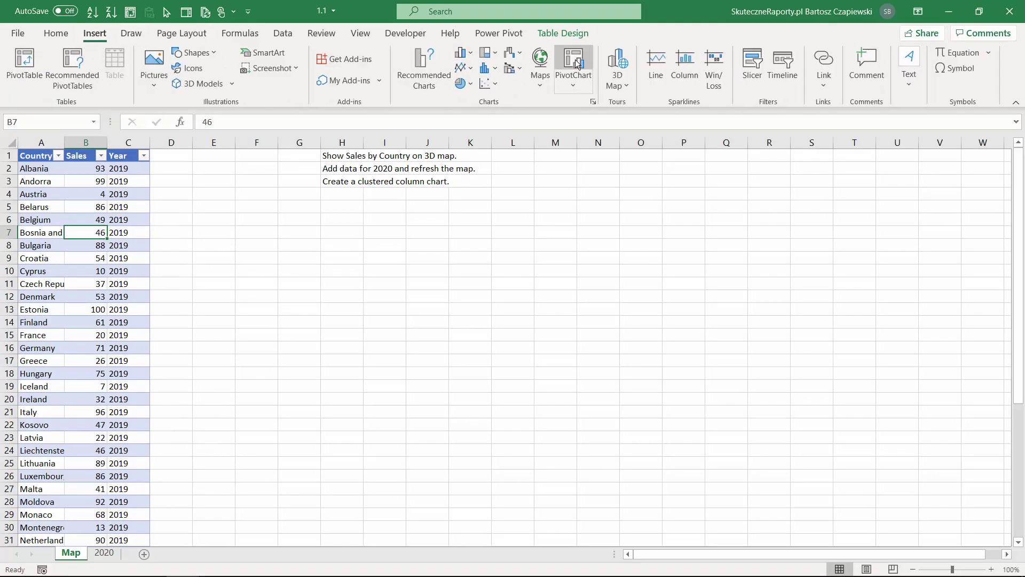
click(618, 75)
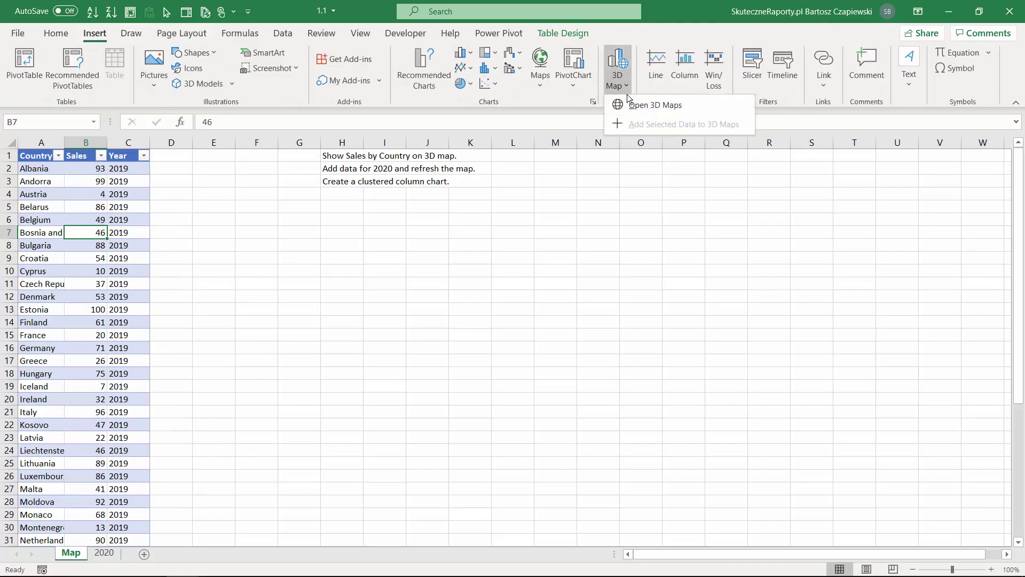
click(663, 106)
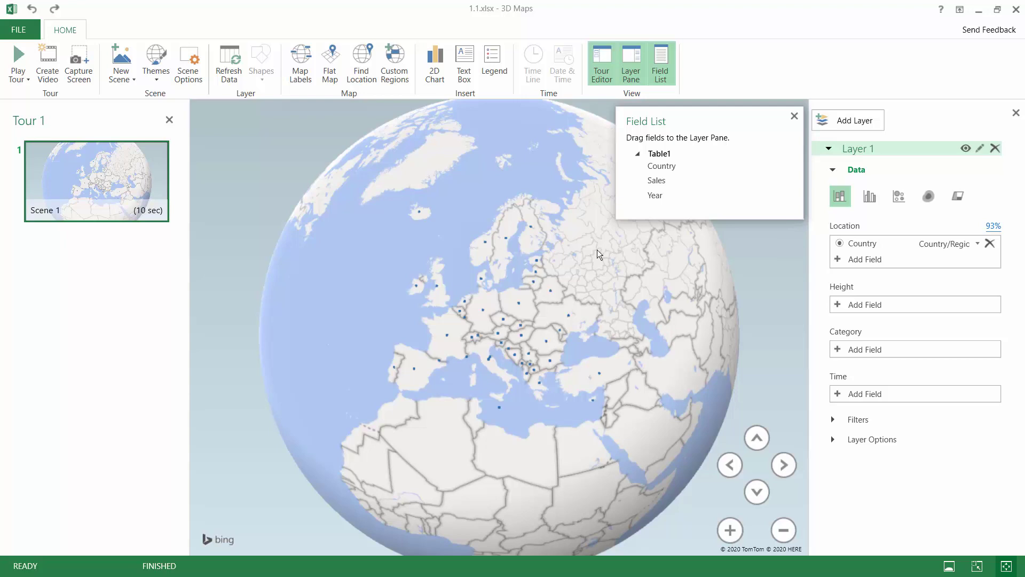
double_click(677, 12)
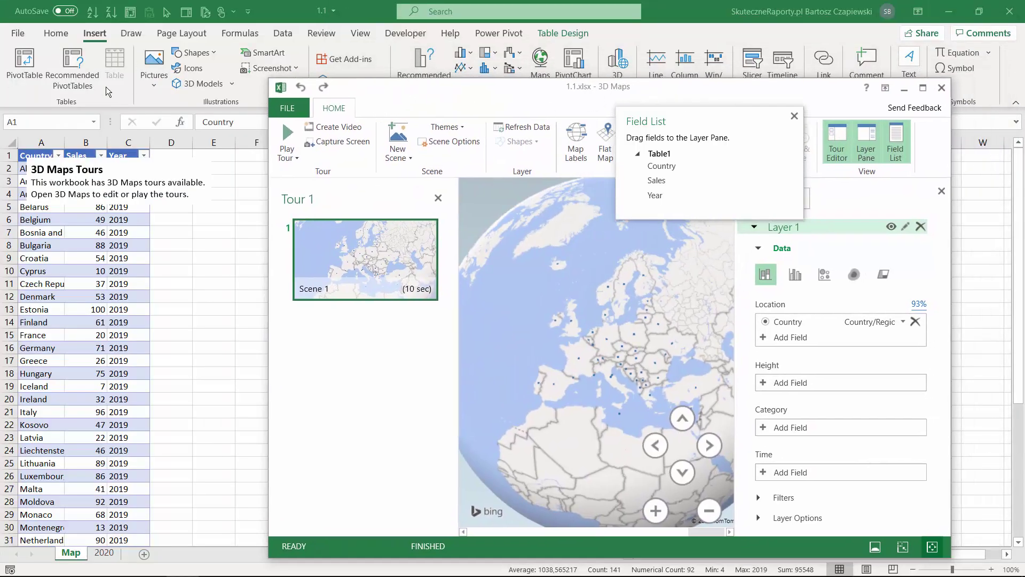
click(924, 88)
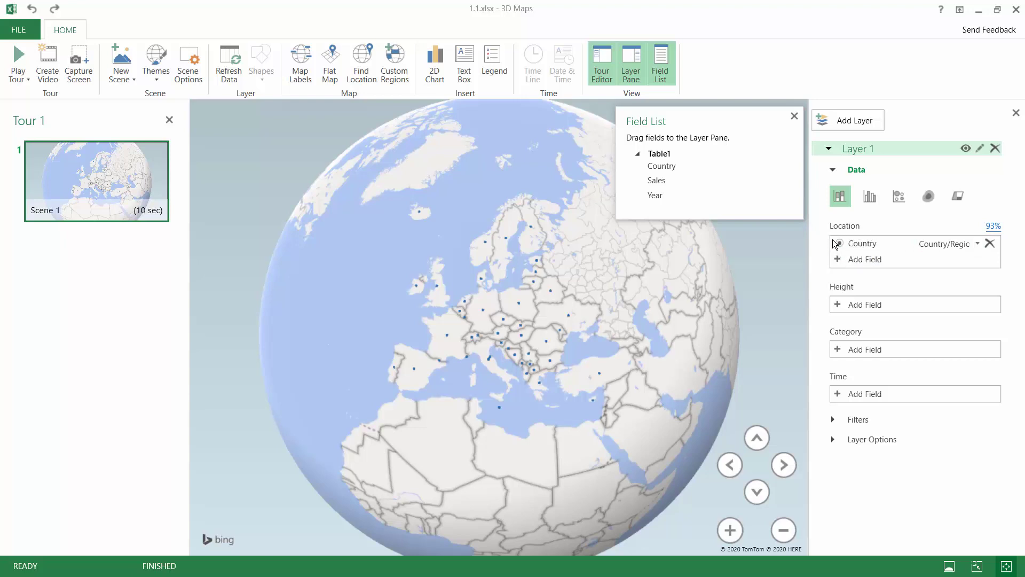
click(979, 243)
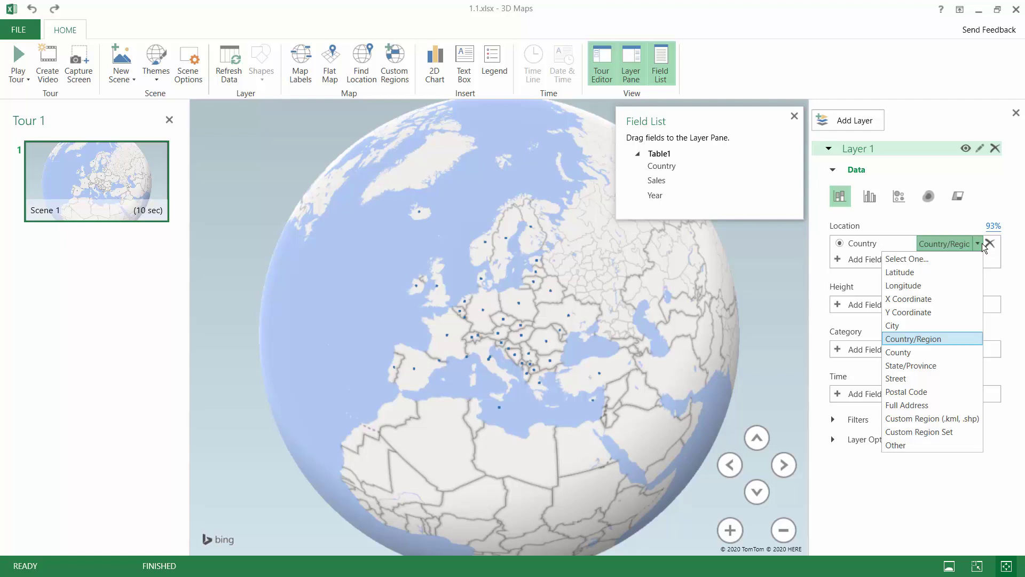
click(908, 224)
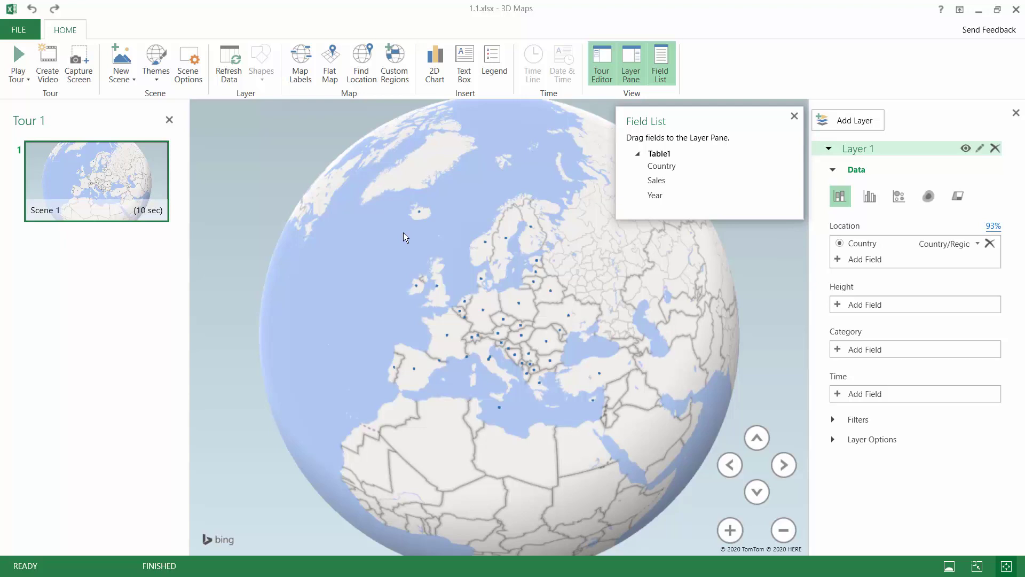
Set Layer 1 column height to Sales (Sum) and tilt the globe down twice
click(854, 305)
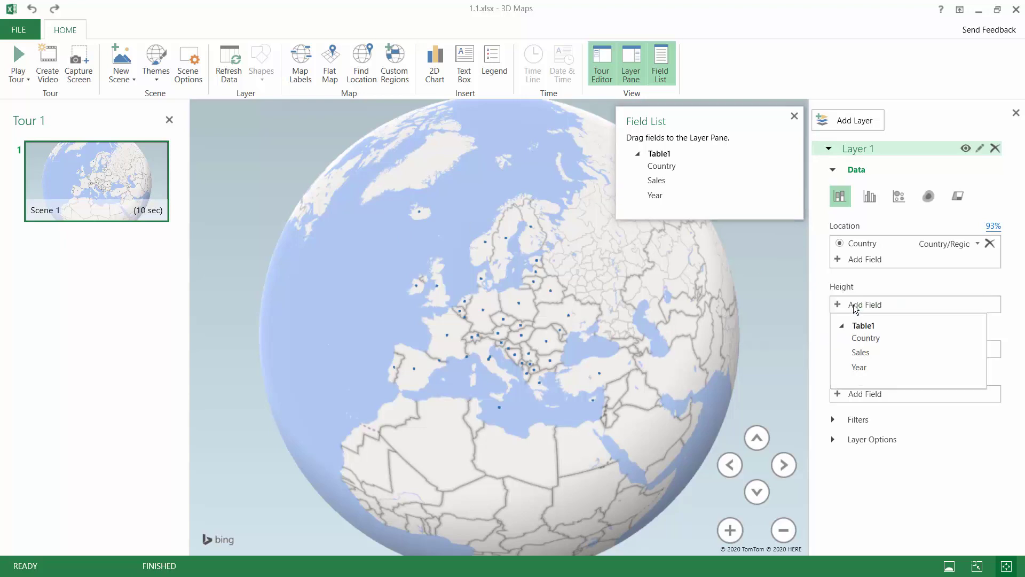
click(865, 352)
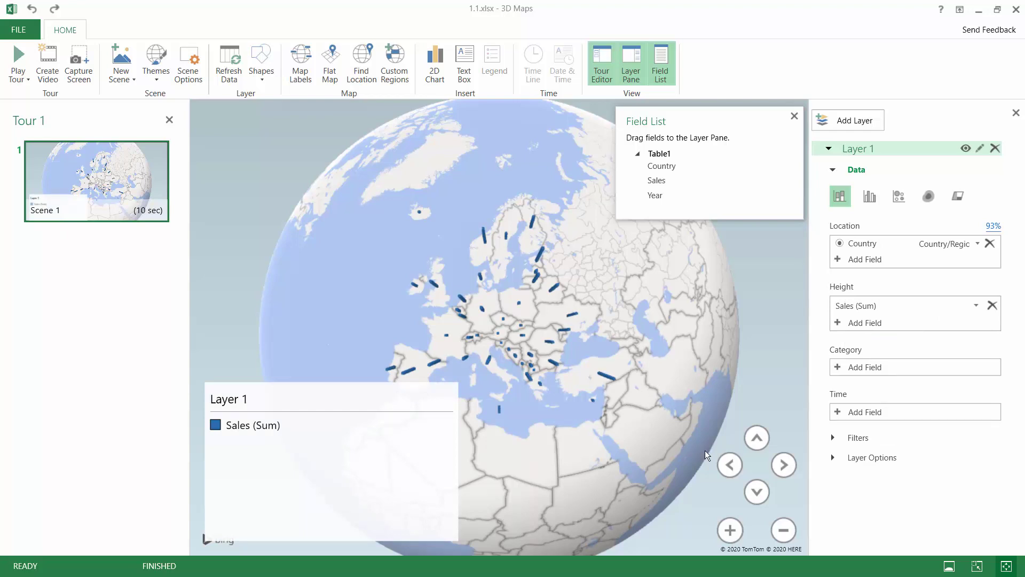
click(756, 489)
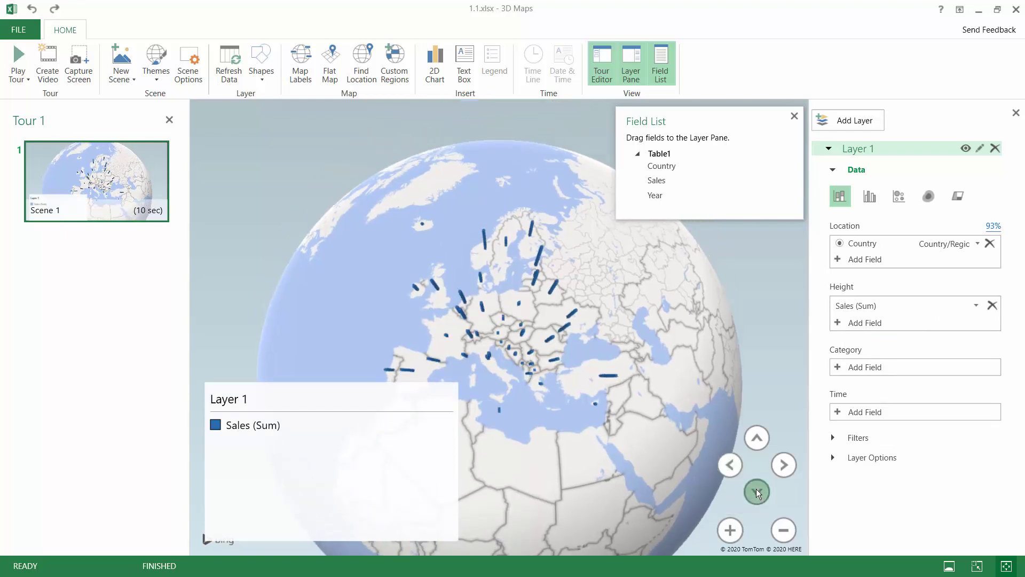
click(756, 490)
scroll(539, 385, down, 5)
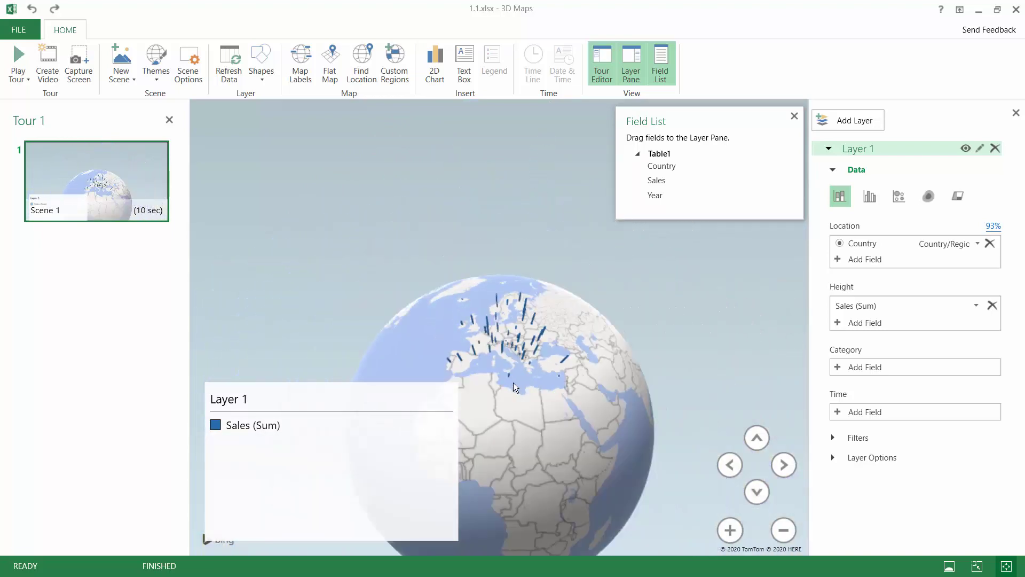
scroll(520, 374, up, 5)
scroll(517, 429, up, 2)
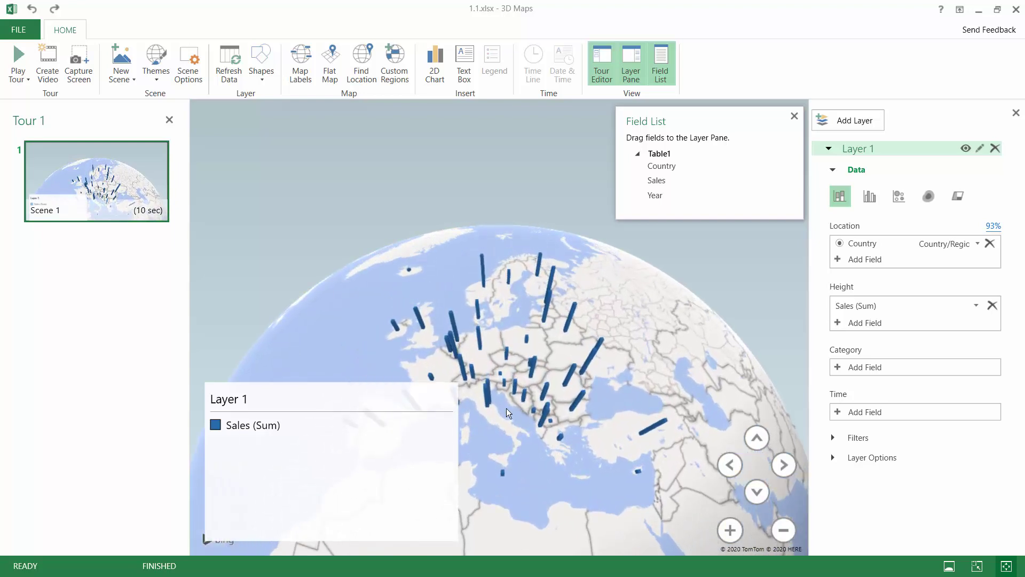
scroll(529, 386, up, 4)
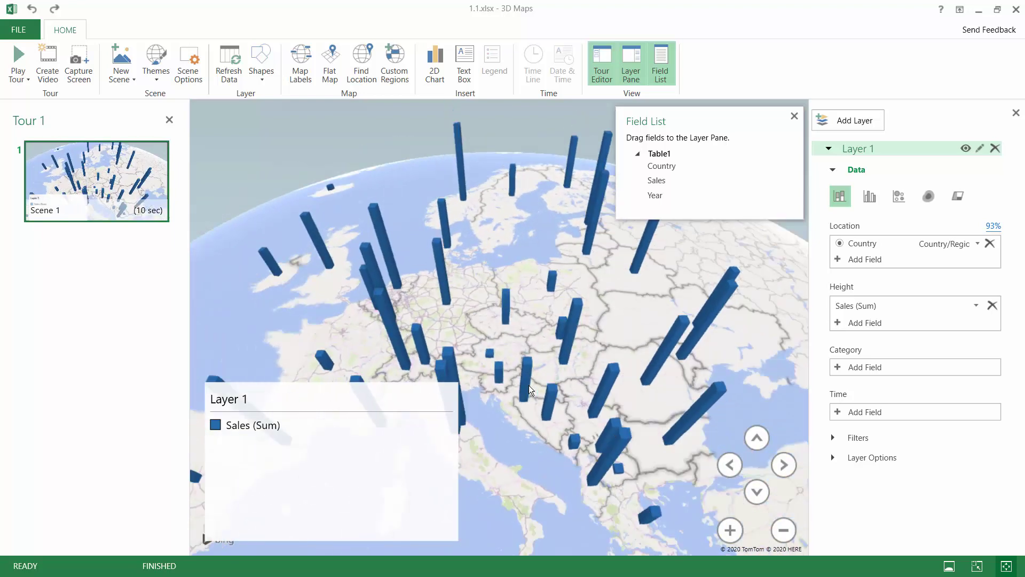
scroll(529, 386, down, 5)
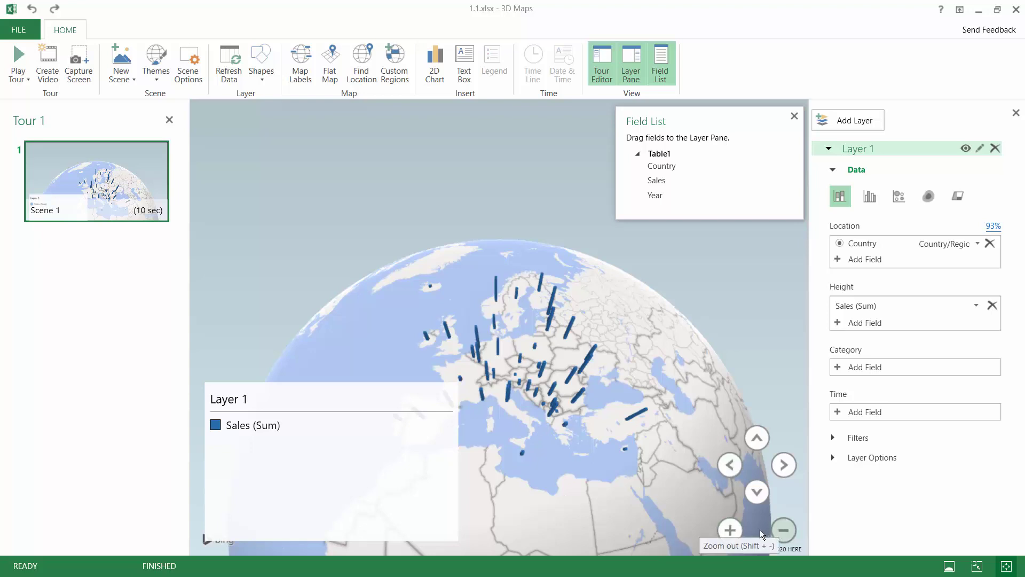
click(731, 529)
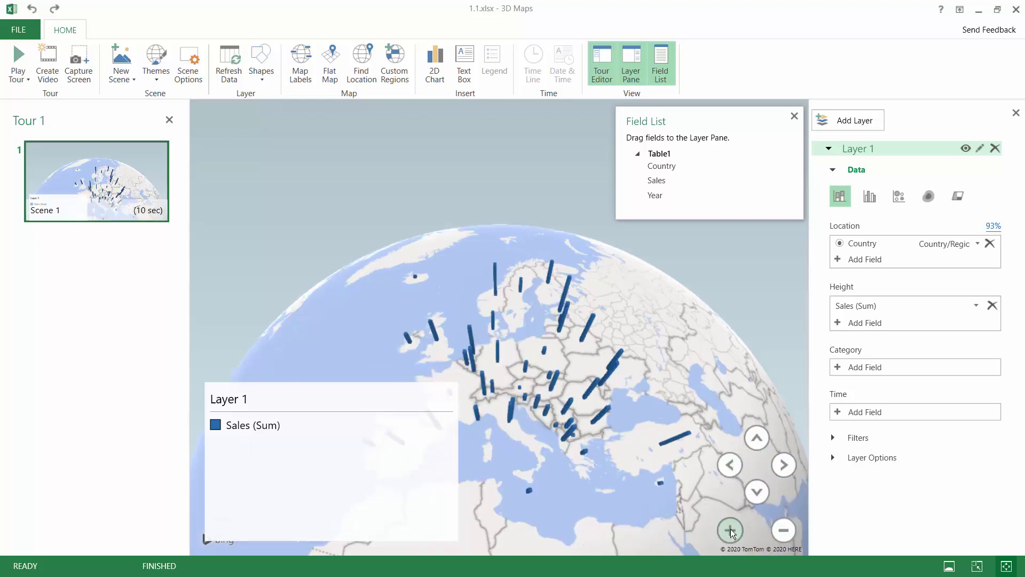
click(792, 534)
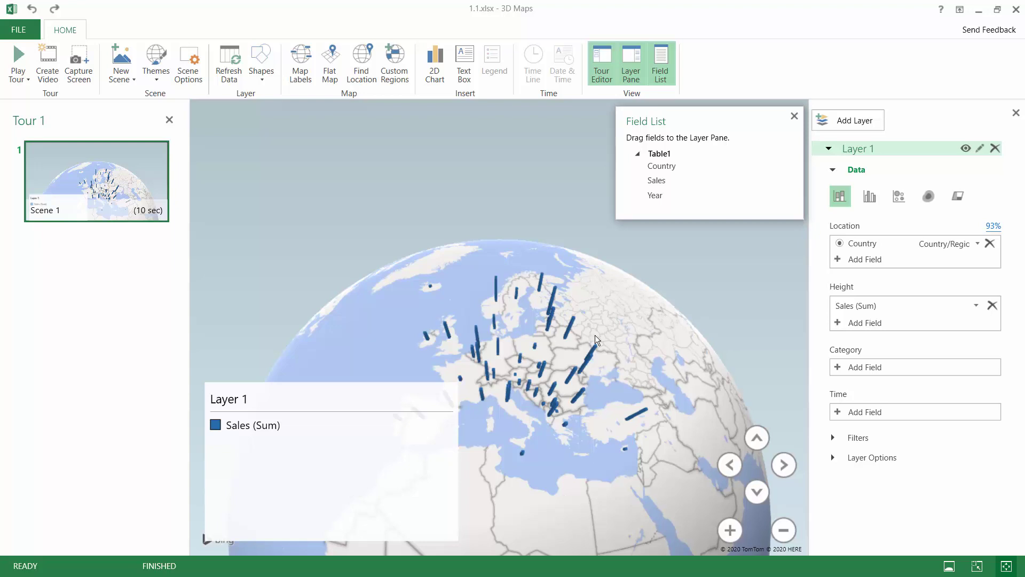
scroll(551, 354, up, 5)
mouse_move(514, 326)
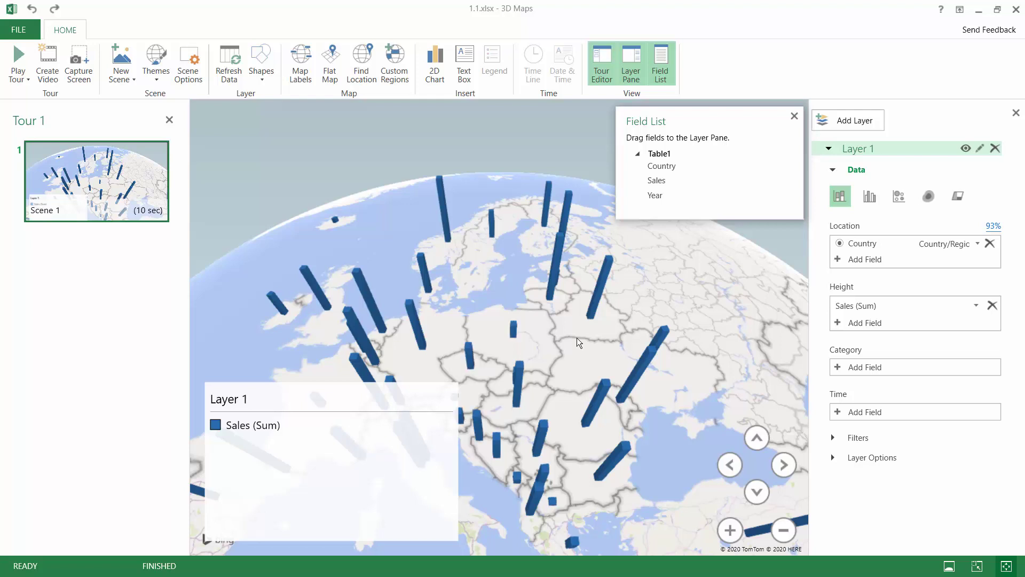
Delete the Layer 1 legend and close the Tour Editor and Field List panels
click(402, 412)
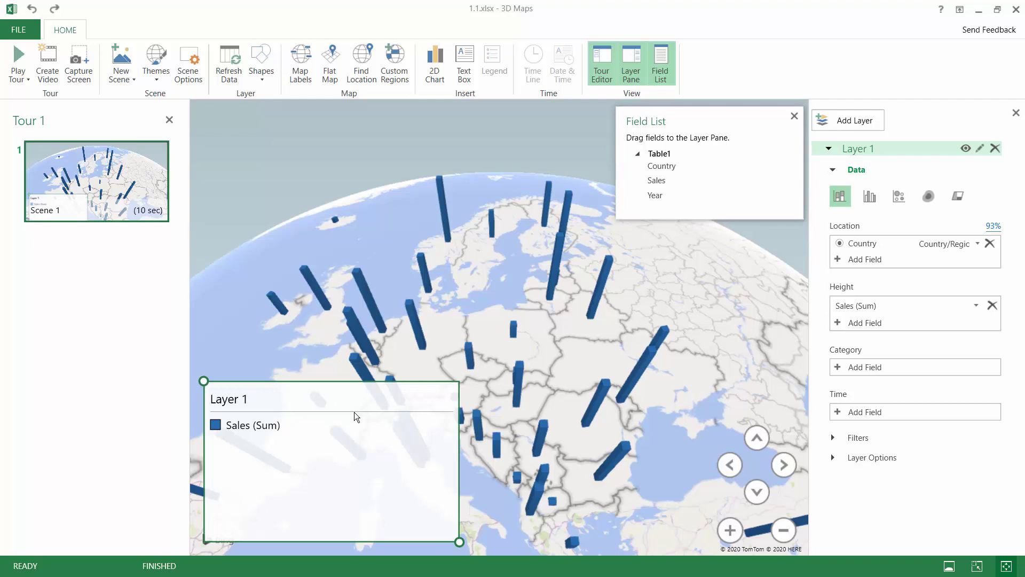
key(Delete)
mouse_move(122, 210)
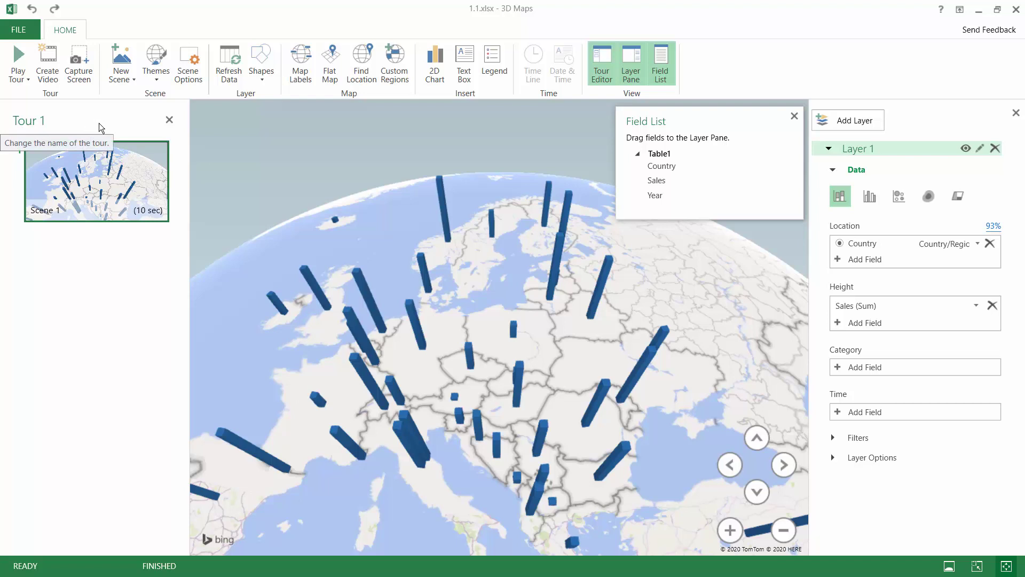
click(168, 120)
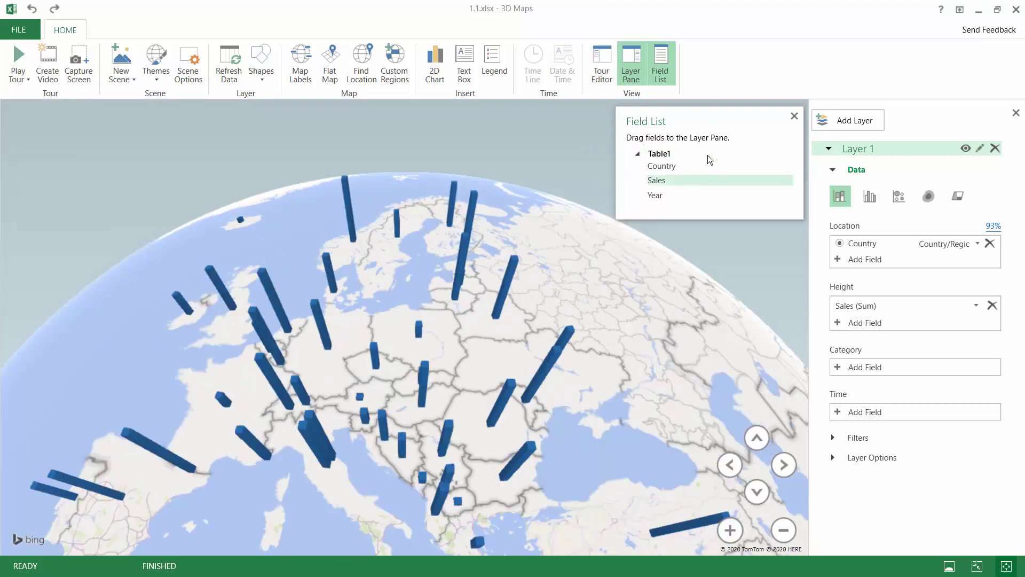
click(794, 116)
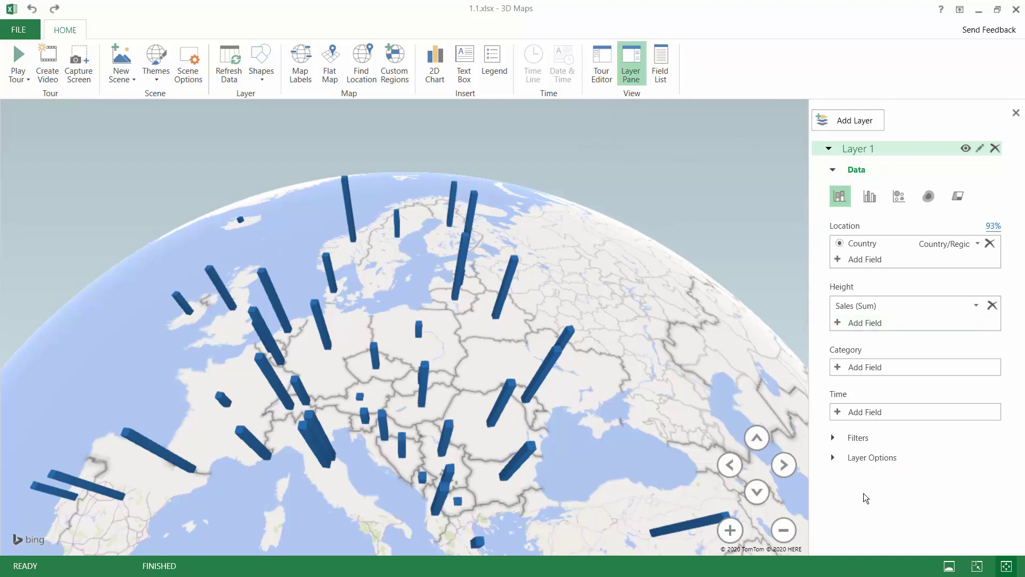
scroll(449, 336, down, 3)
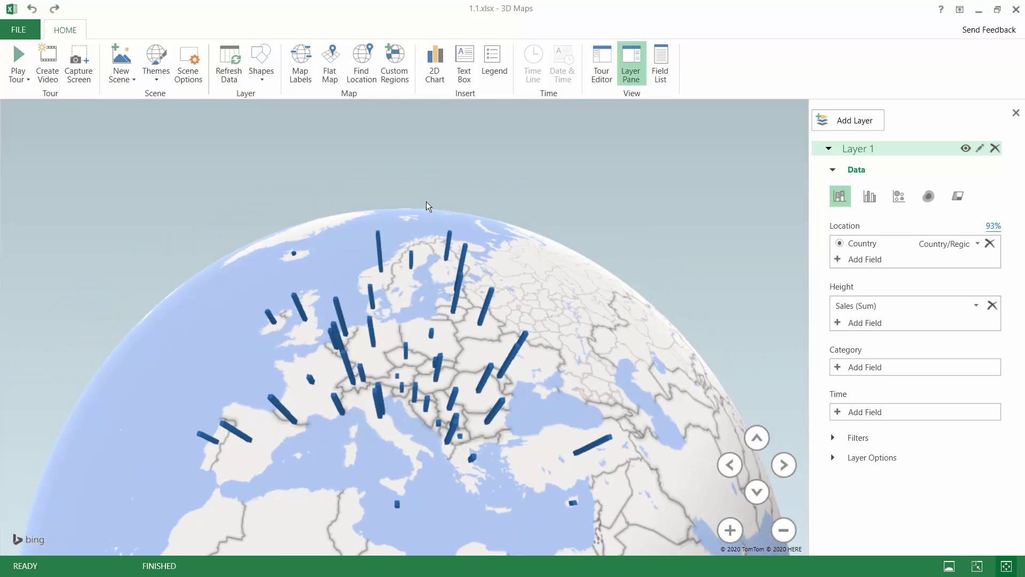
Turn on Map Labels to name countries, cities and seas on the globe
click(302, 81)
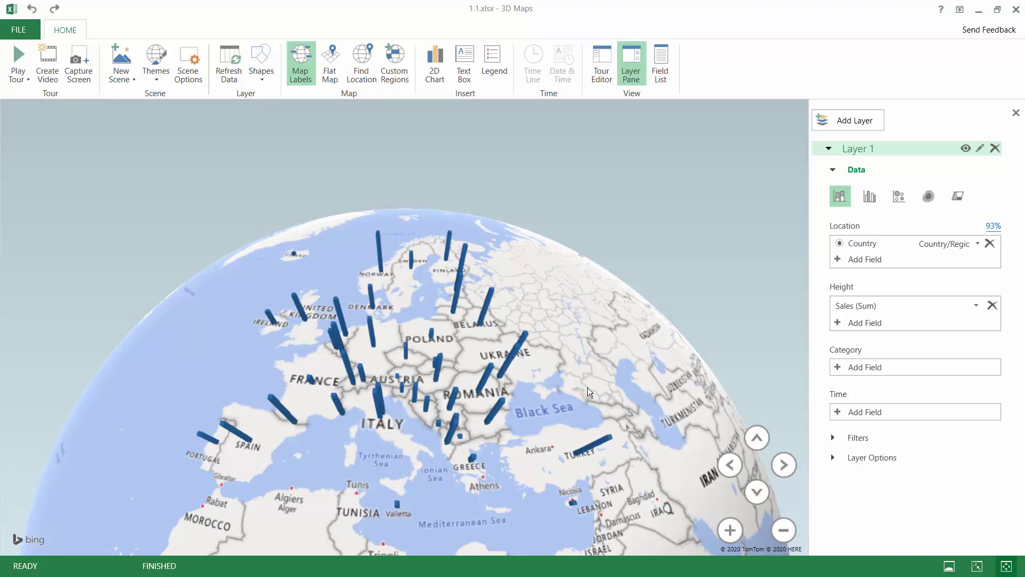
scroll(431, 366, up, 3)
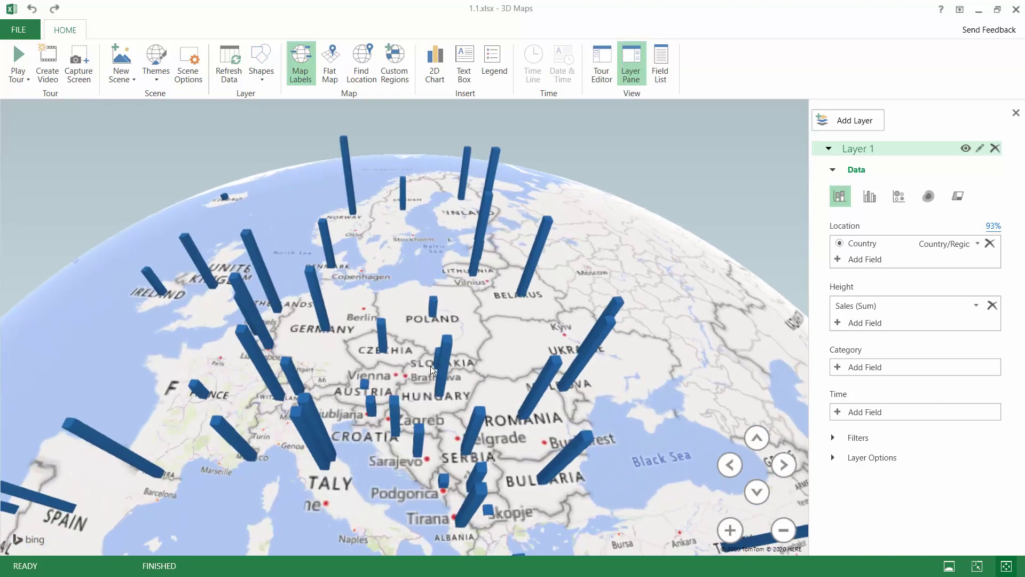
scroll(390, 283, down, 3)
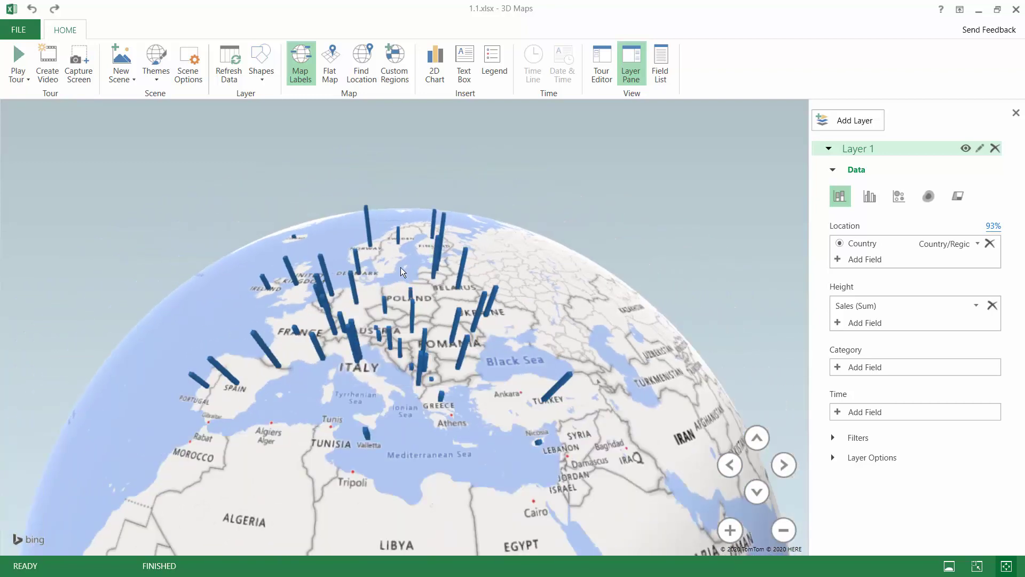
Reopen the Field List and review the 95% mapping confidence report for Turkey and Ireland
click(660, 64)
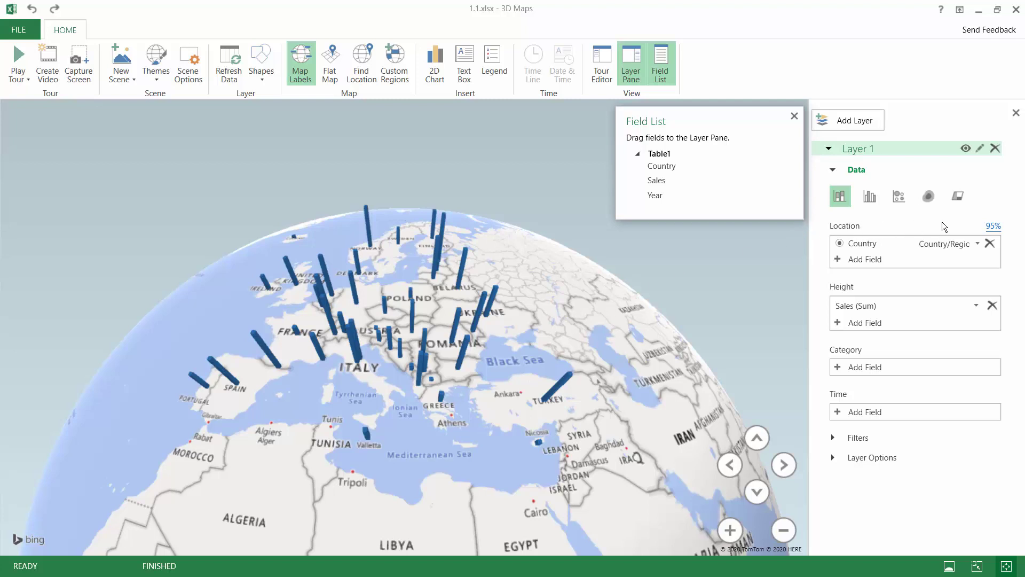
click(992, 228)
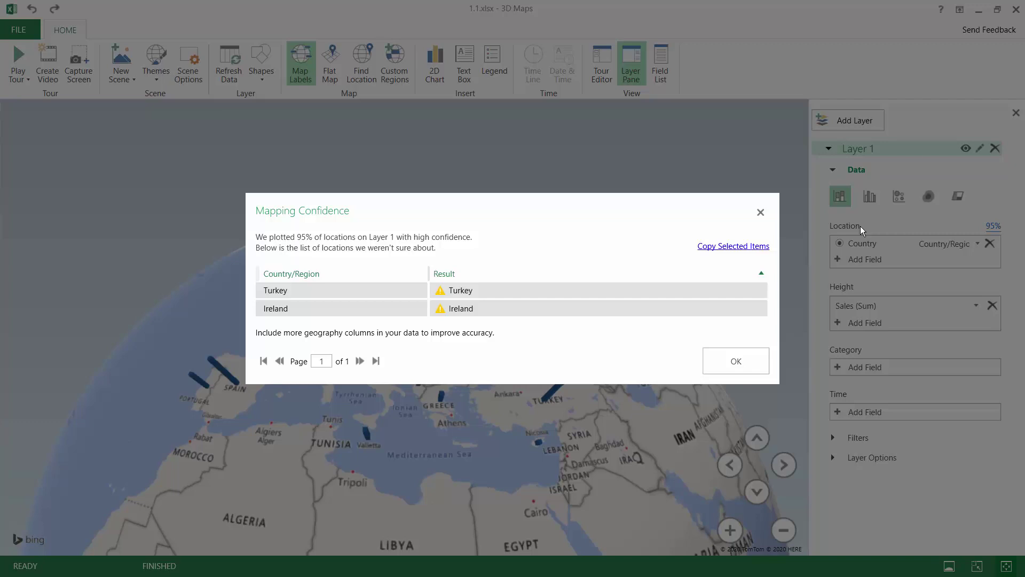
click(762, 214)
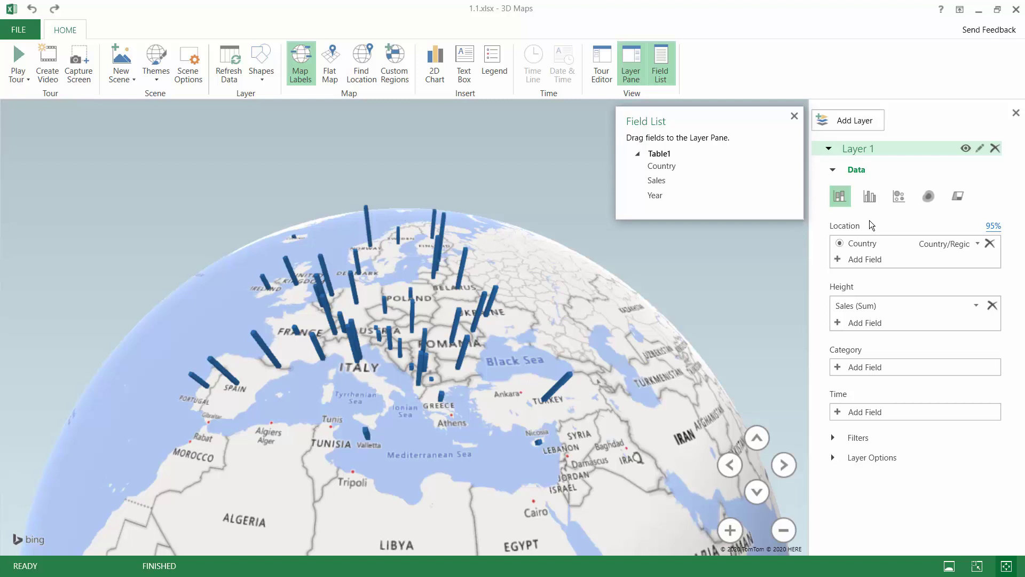
Minimize the 3D Maps window to return to the Excel workbook
click(794, 115)
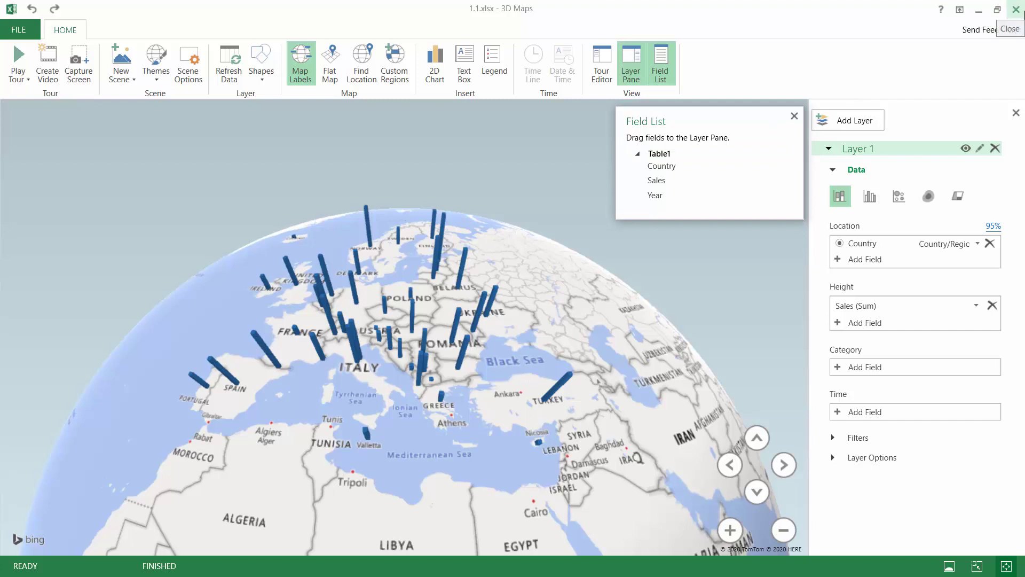
click(981, 13)
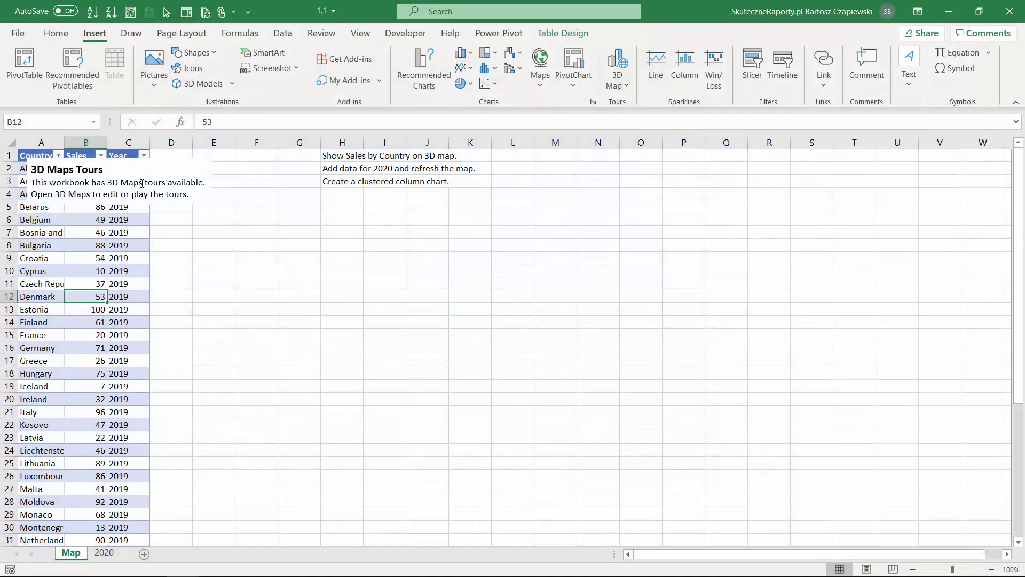
Move the 3D Maps Tours note box beside the table around columns D–H
click(137, 163)
drag(135, 162, 277, 198)
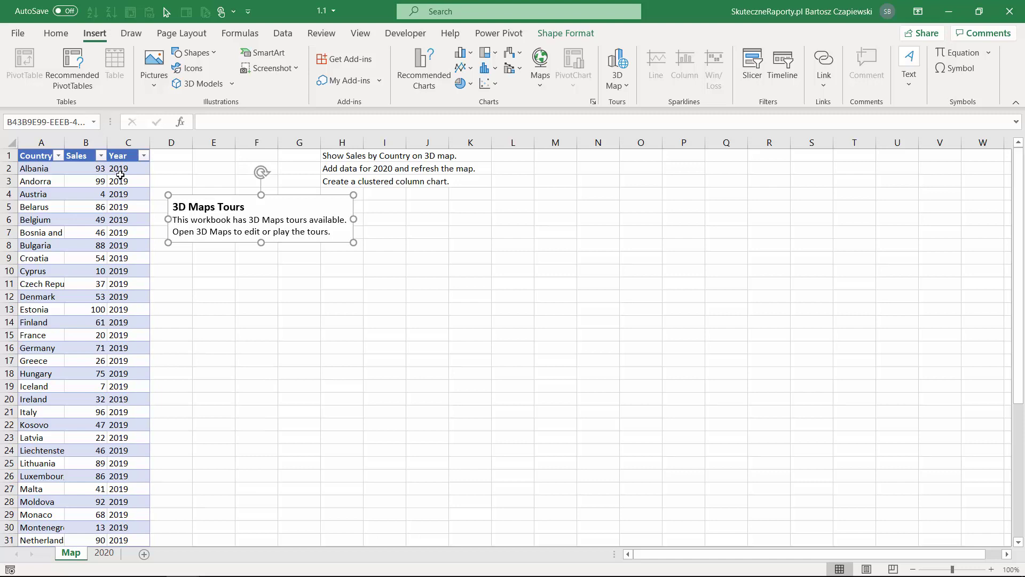
Copy the 2020 sheet's country sales rows from A2 down to row 46
click(120, 177)
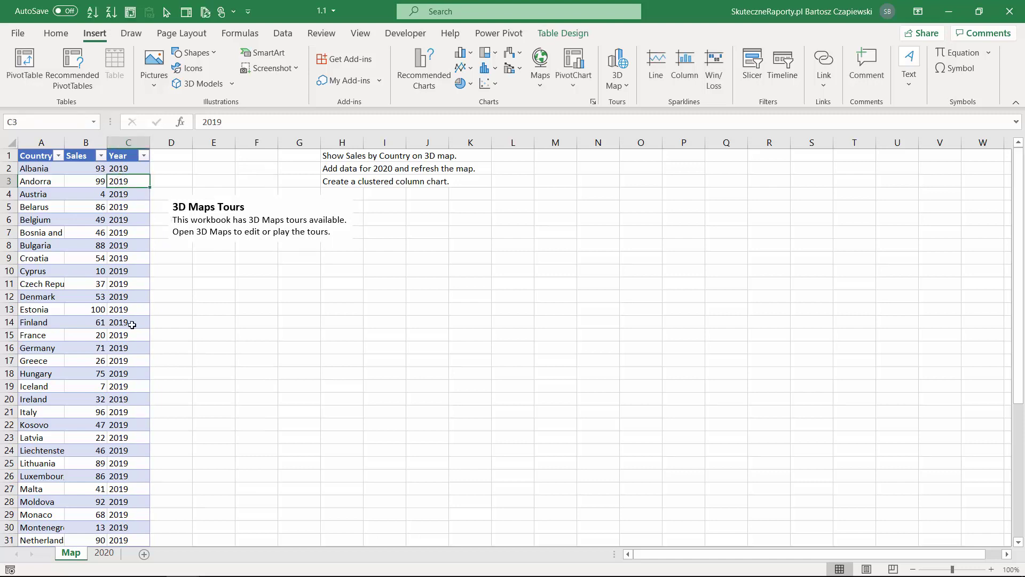
click(105, 554)
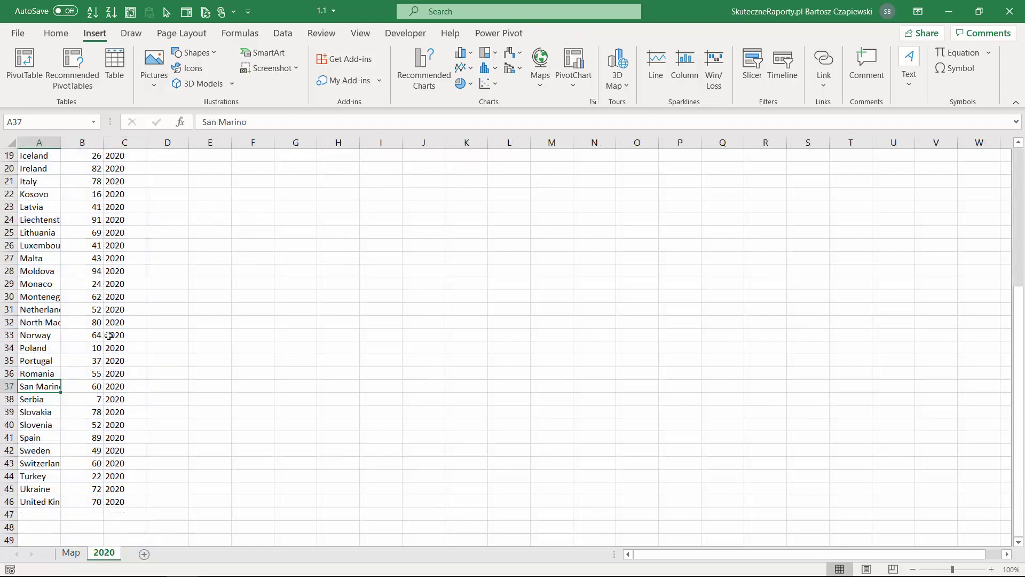
scroll(66, 319, up, 6)
click(42, 169)
key(ctrl+shift+Right)
key(ctrl+shift+Down)
key(ctrl+c)
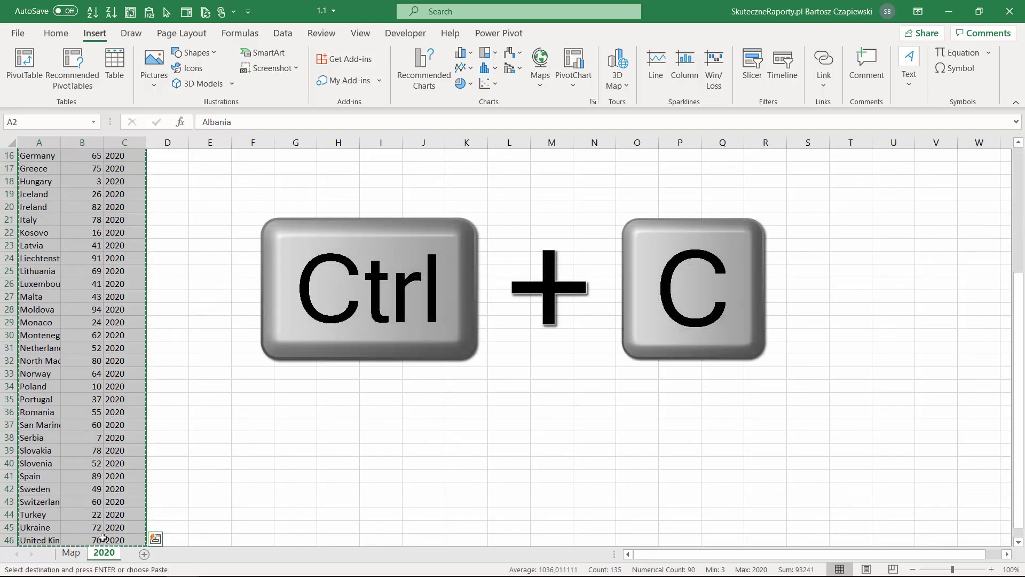
Paste the 2020 rows into the Map sheet table starting at cell A47
click(70, 553)
scroll(60, 429, down, 7)
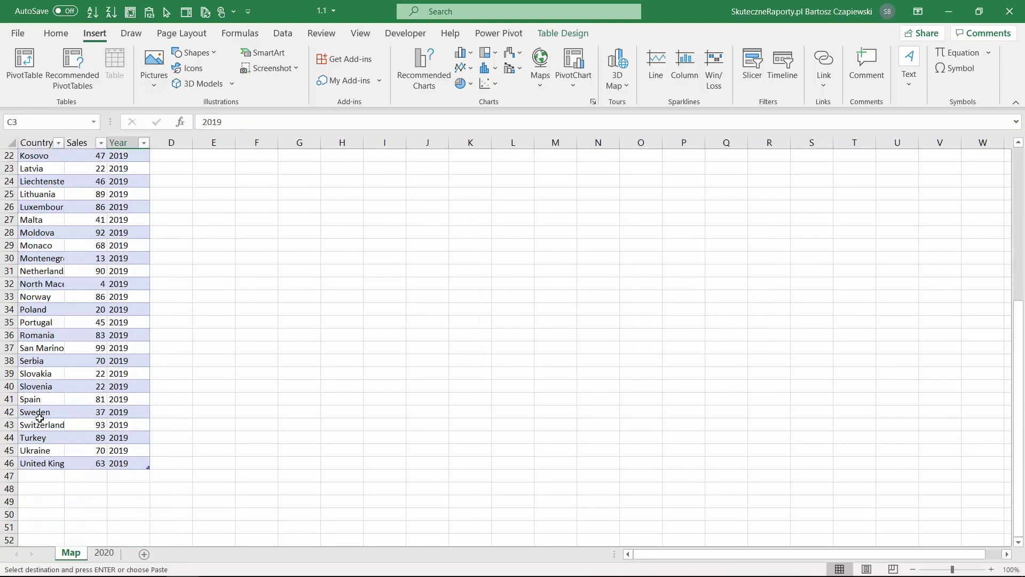
click(38, 476)
key(ctrl+v)
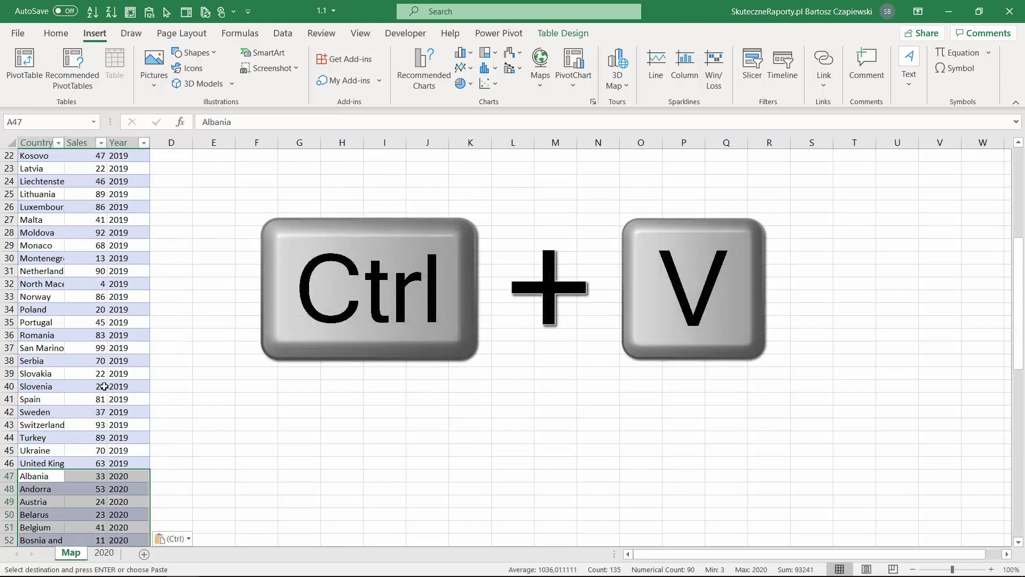
click(104, 398)
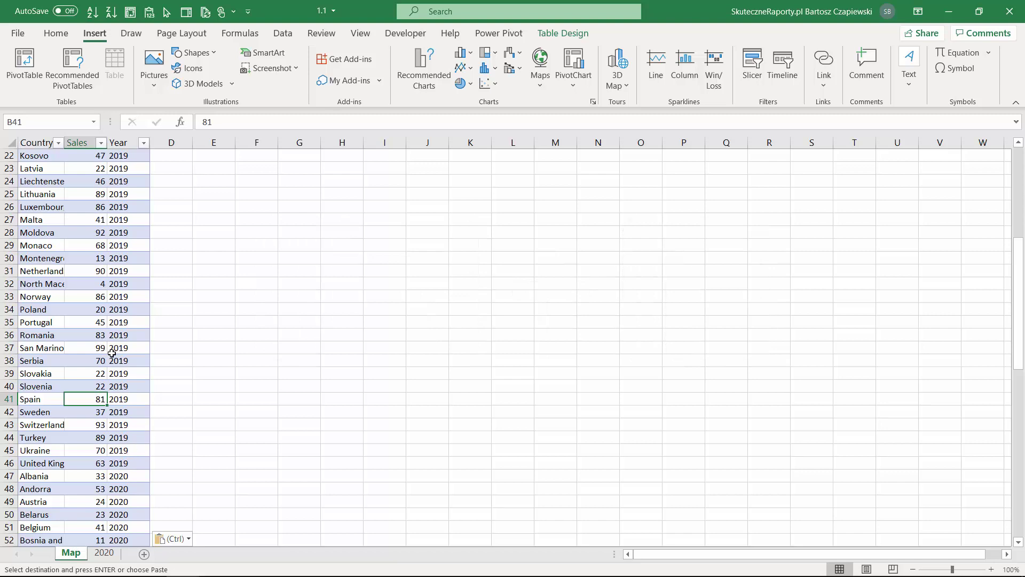
scroll(112, 354, up, 7)
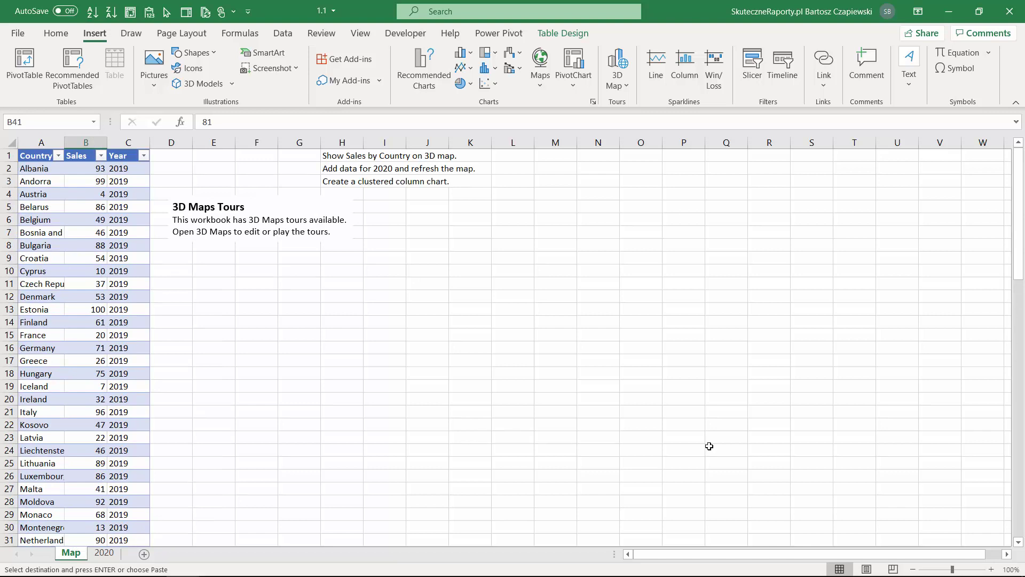
Reopen 3D Maps on the existing Tour 1 from the Launch 3D Maps dialog
click(614, 85)
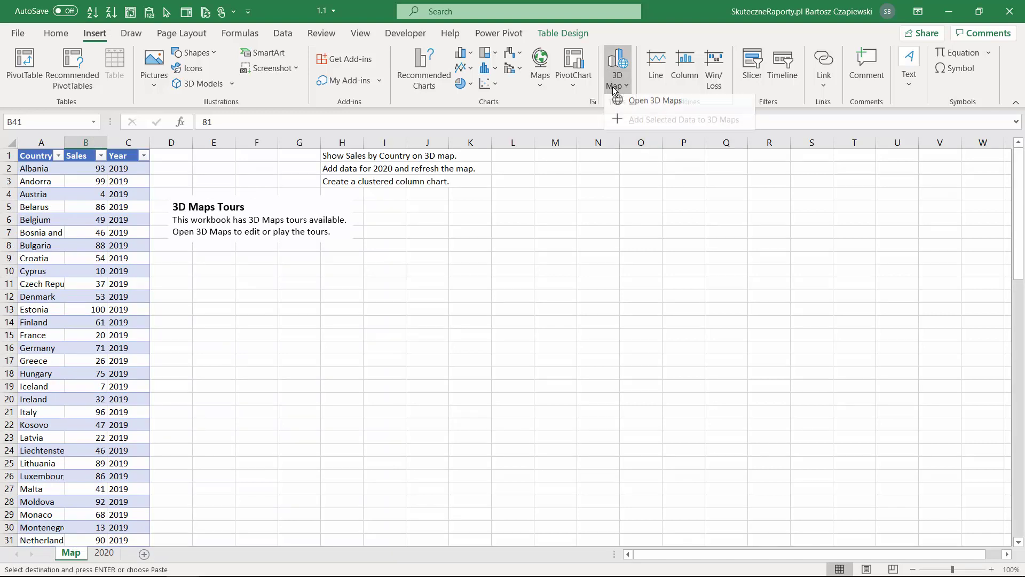
click(658, 104)
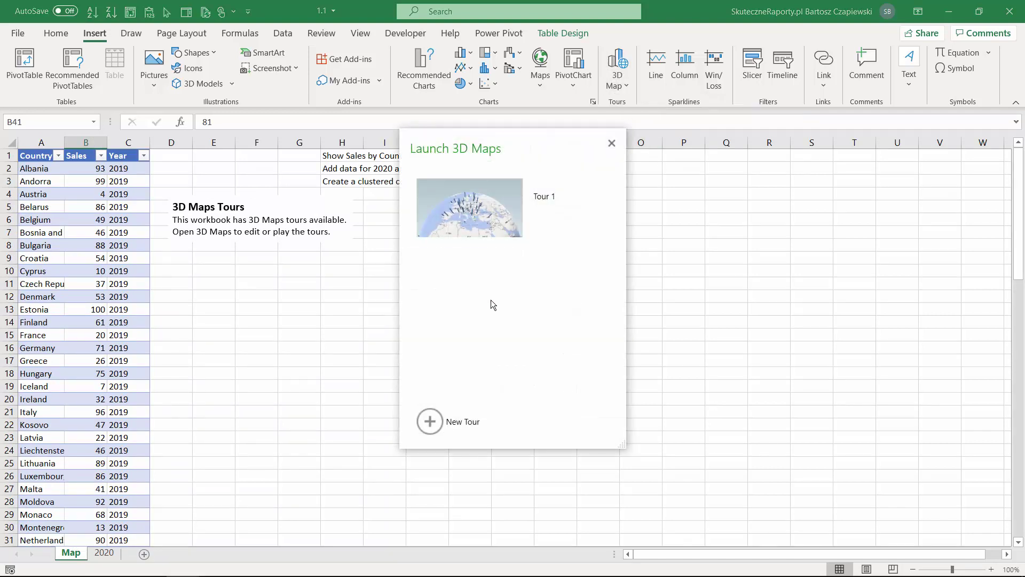
click(532, 188)
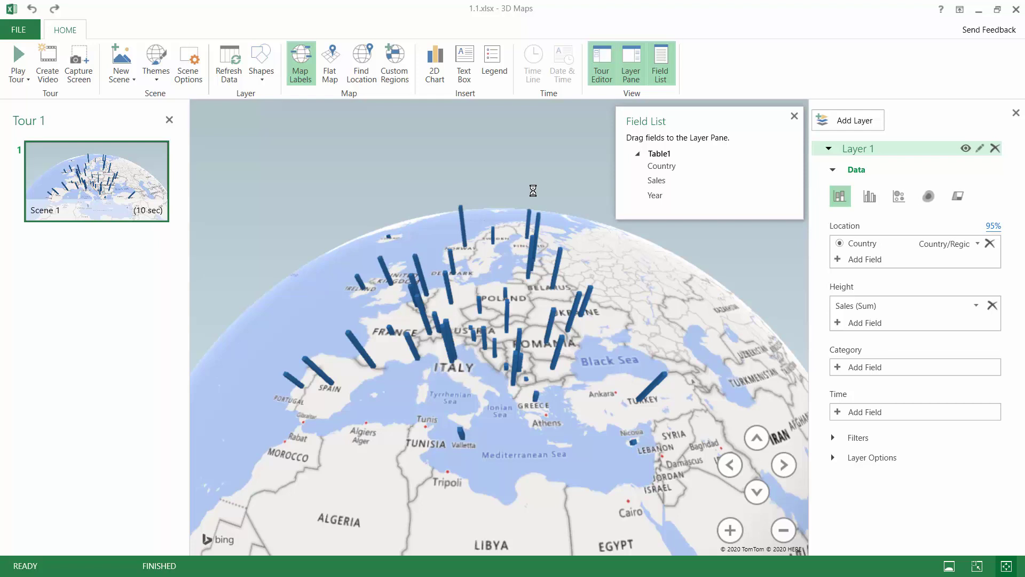
Refresh the map to include the 2020 data and add Year as the column Category
click(228, 64)
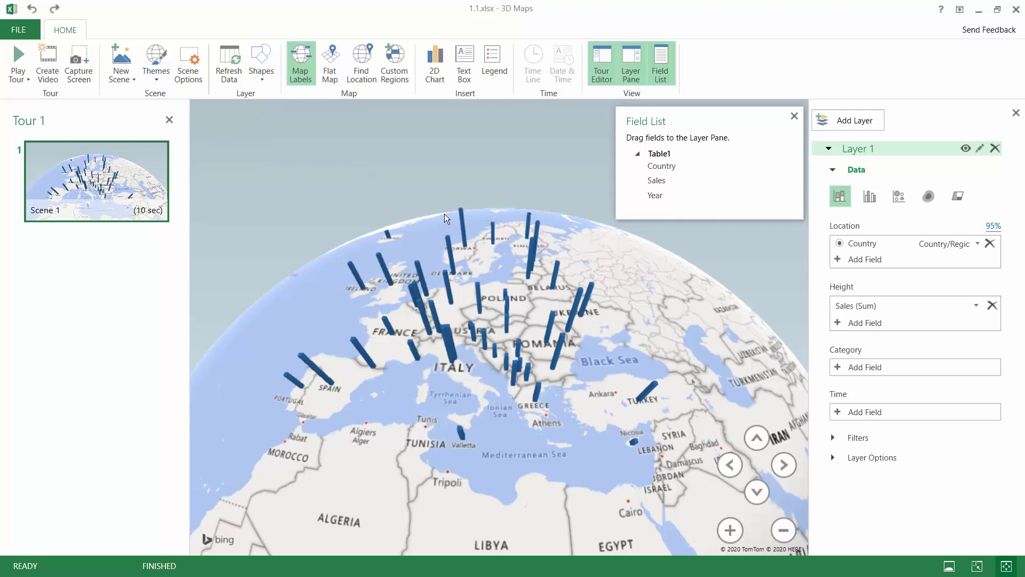
click(842, 369)
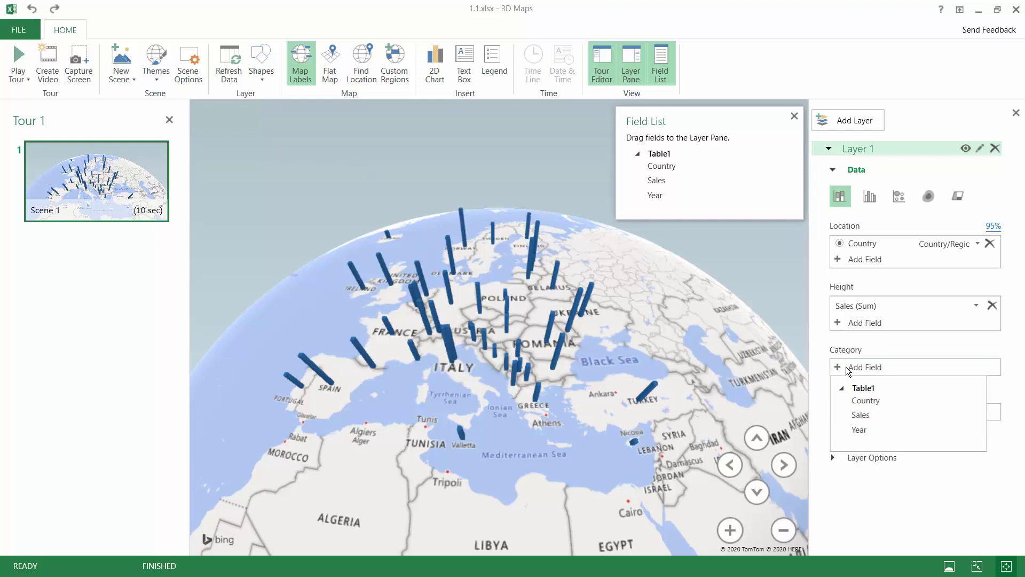
click(864, 430)
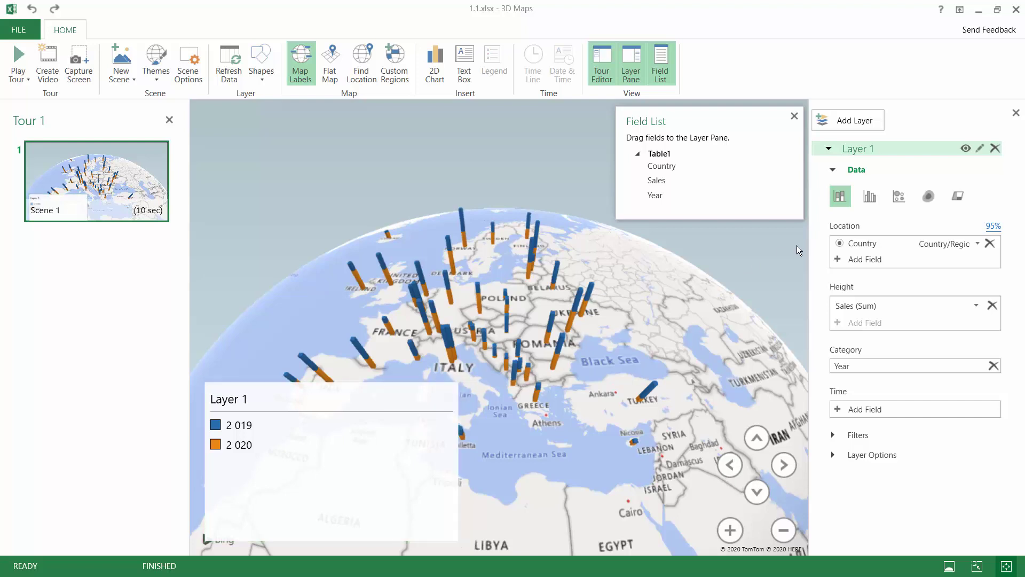
Switch to clustered columns so 2019 and 2020 stand side by side, then zoom and tilt the globe
click(870, 196)
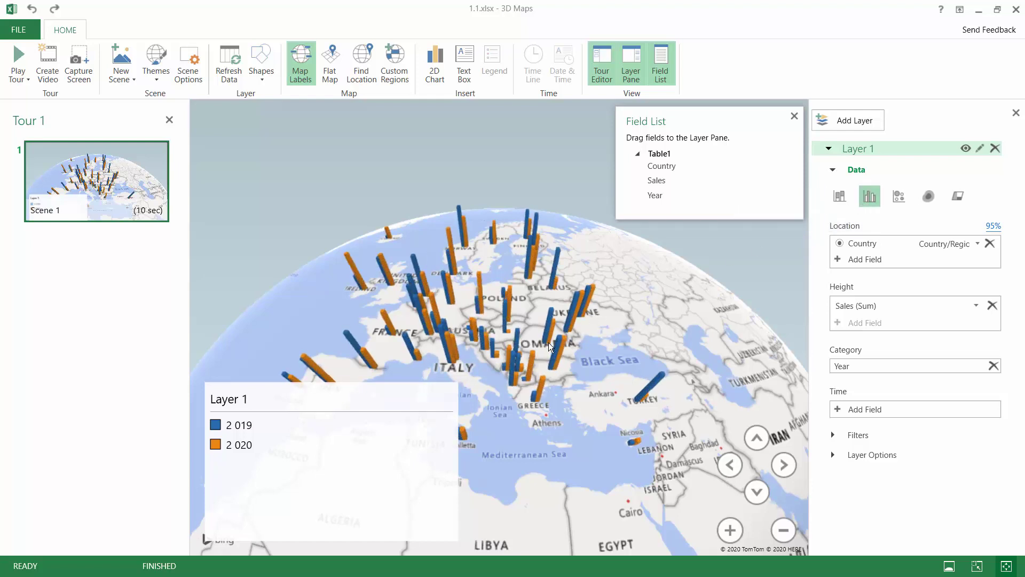
scroll(511, 326, up, 3)
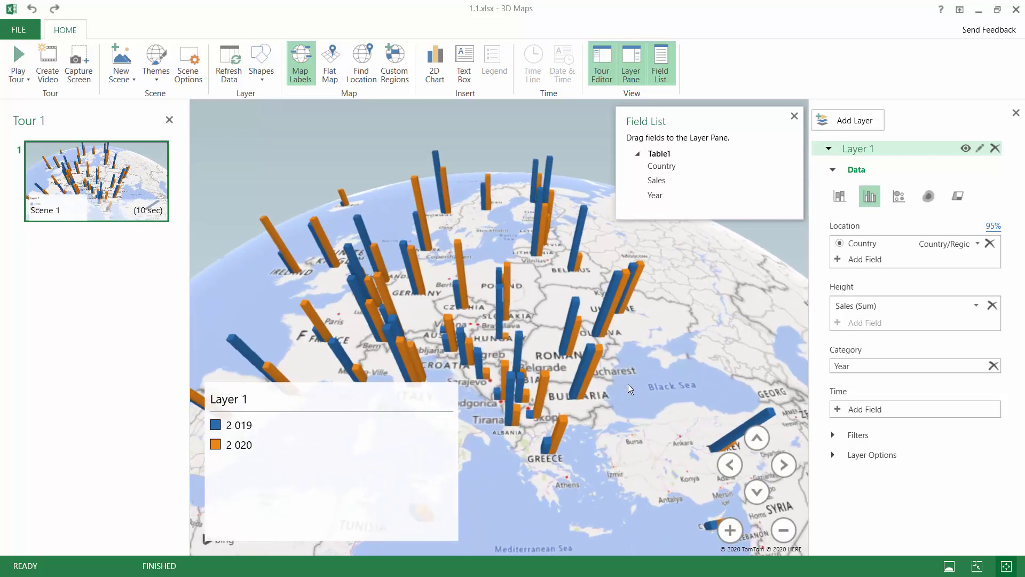
click(757, 490)
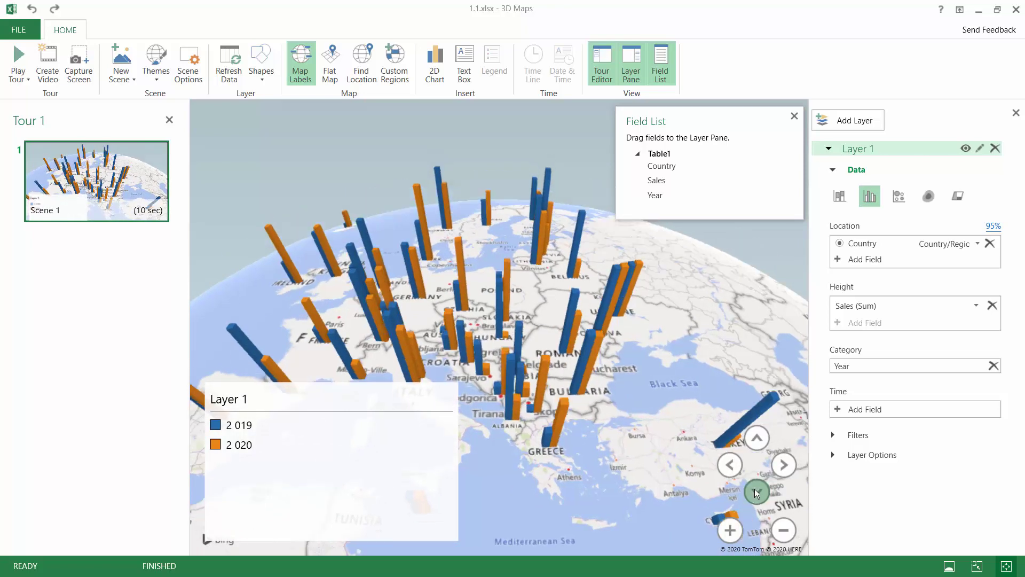
click(757, 438)
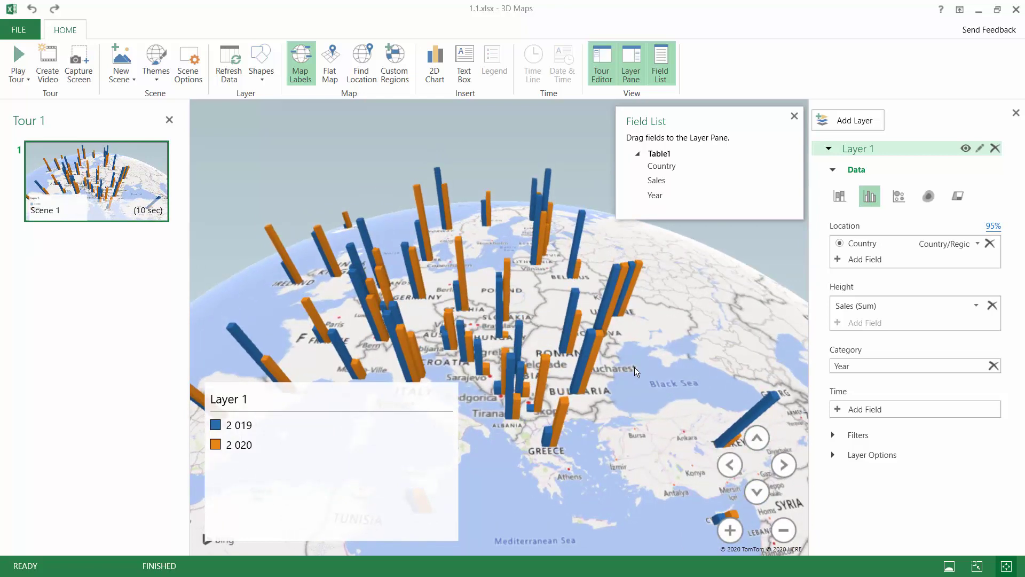
click(377, 415)
Close 3D Maps and dismiss the Launch 3D Maps dialog to return to the Map sheet
click(1016, 11)
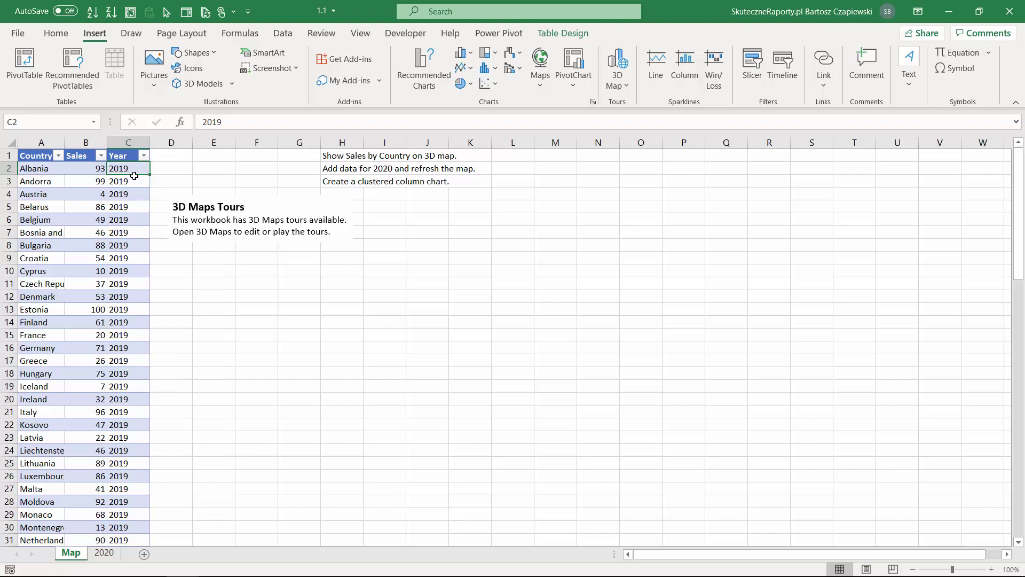
click(618, 72)
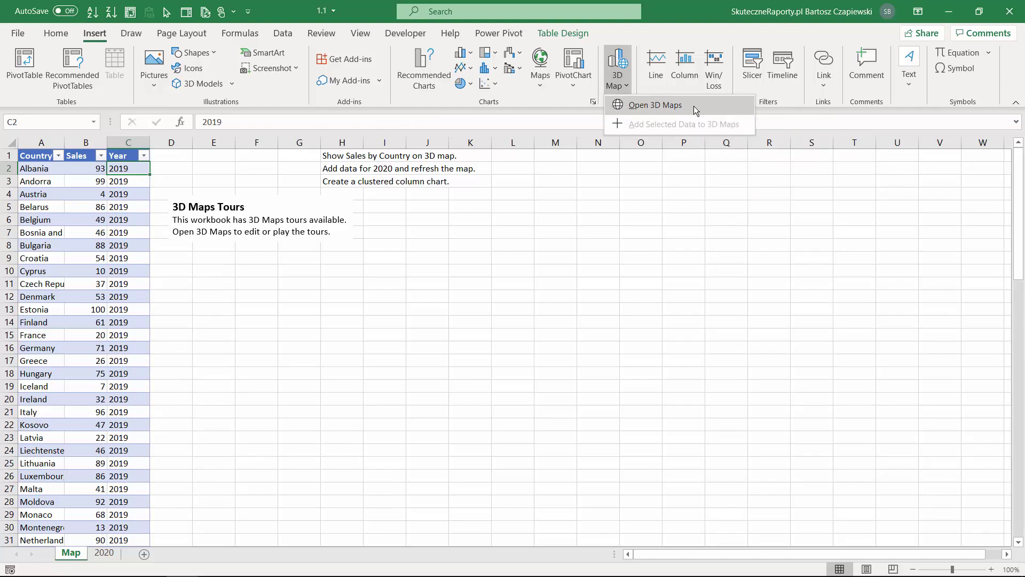
click(694, 106)
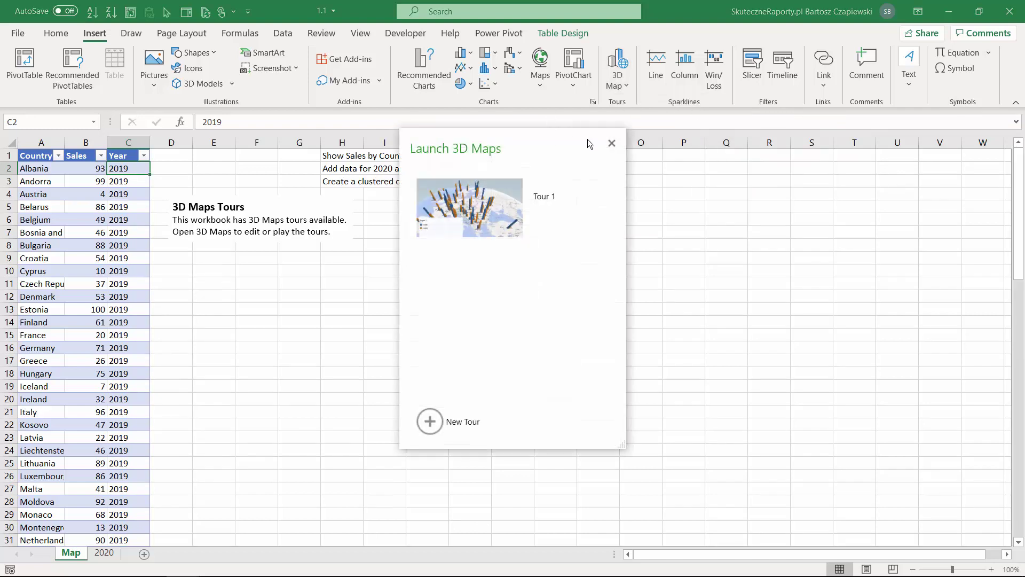
click(612, 143)
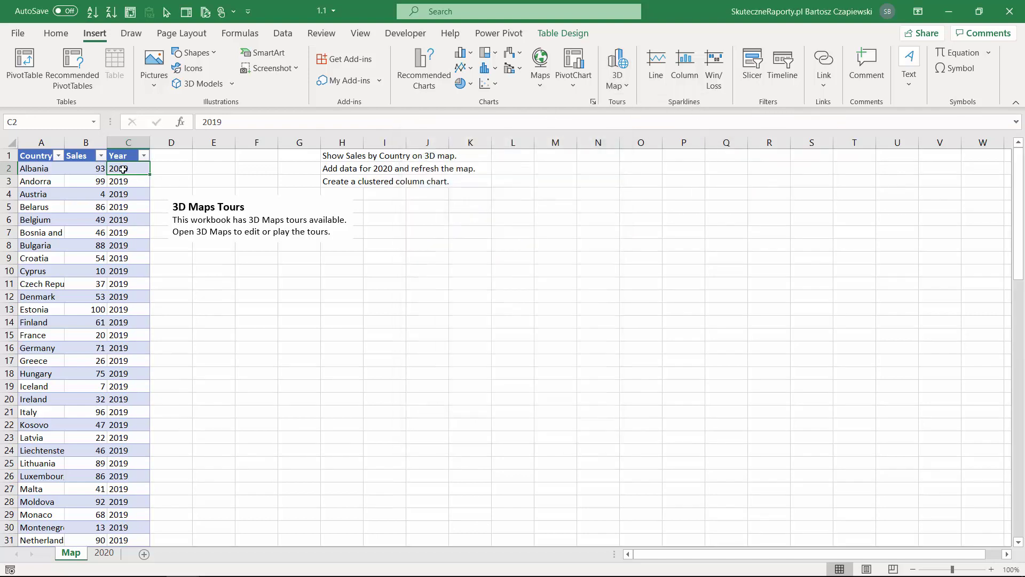